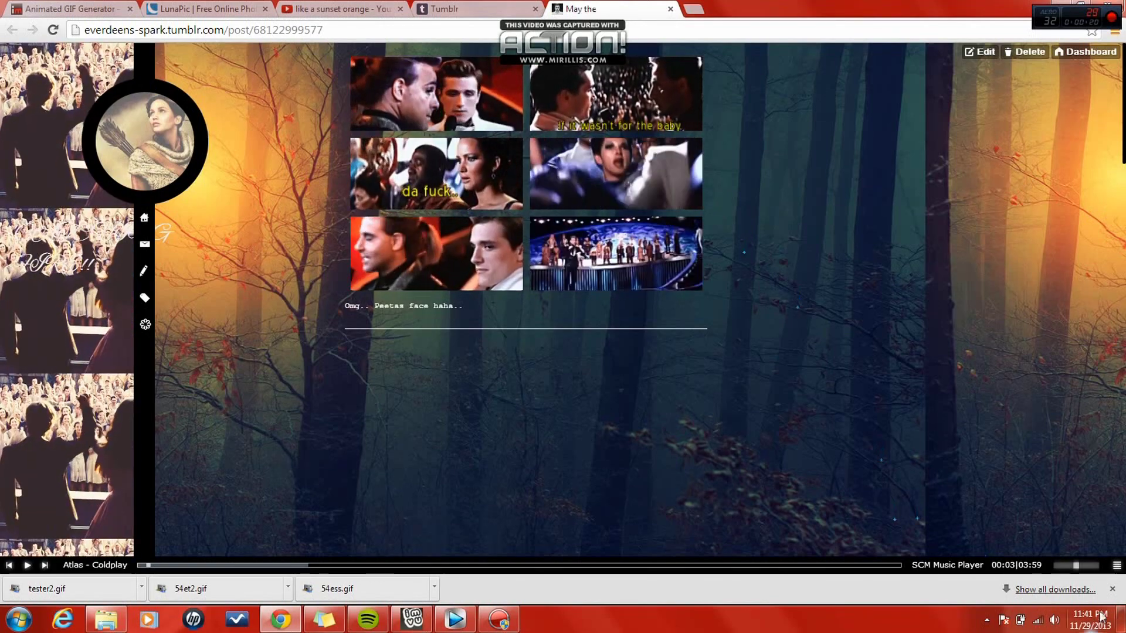
Hide downloads, view the post's notes, glance at Videos, then reach the 'like a sunset orange' clip.
left_click(1111, 588)
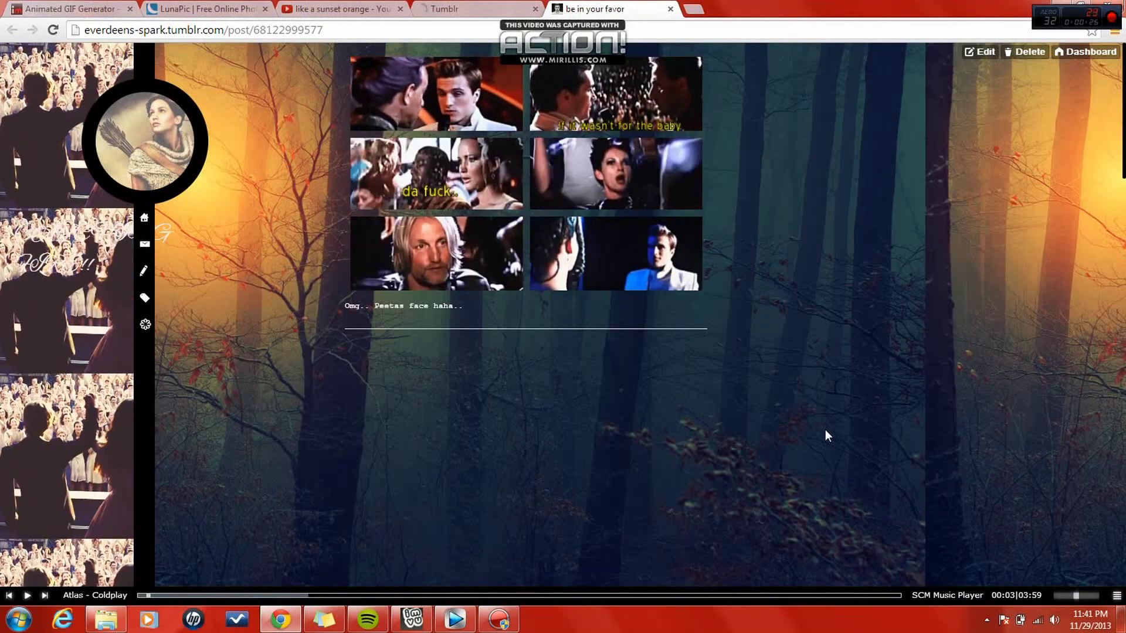
left_click(489, 356)
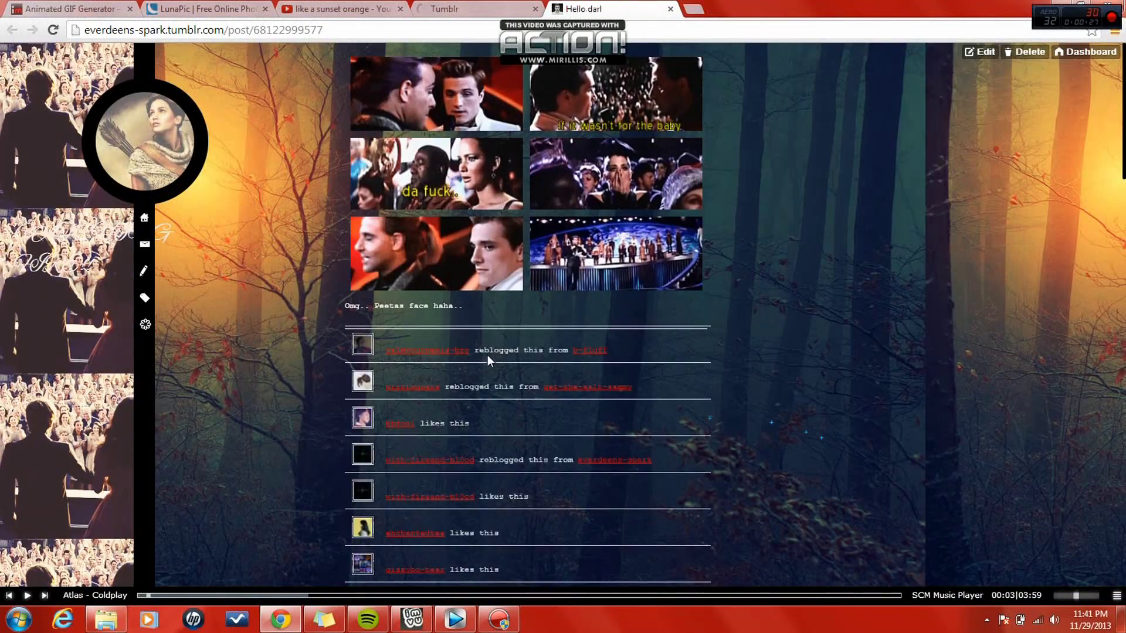
left_click(106, 619)
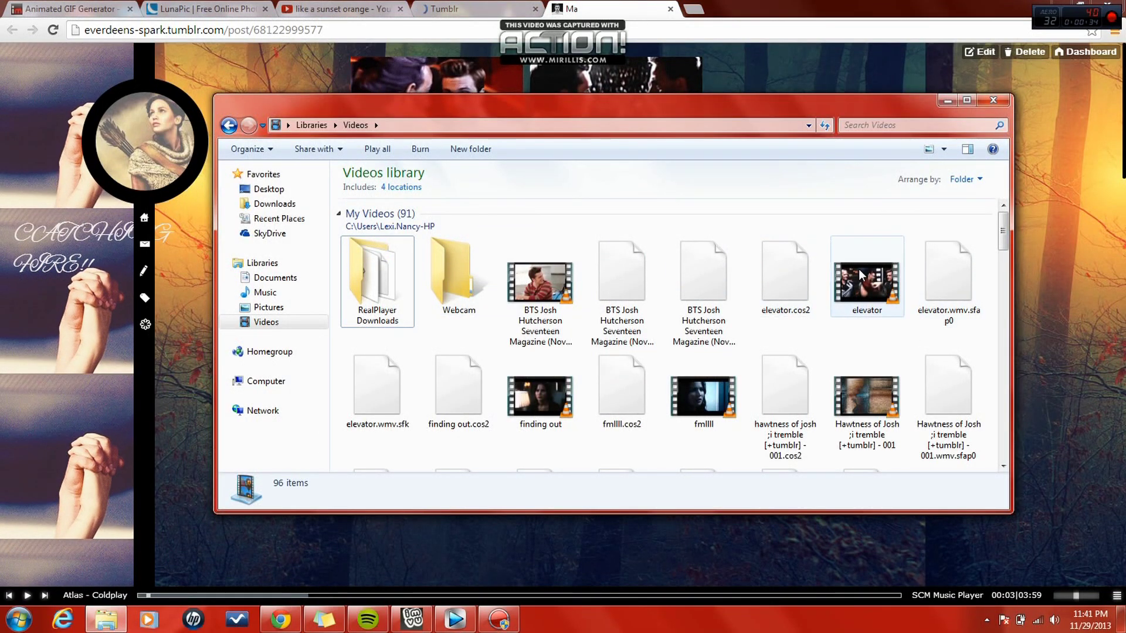
left_click(945, 103)
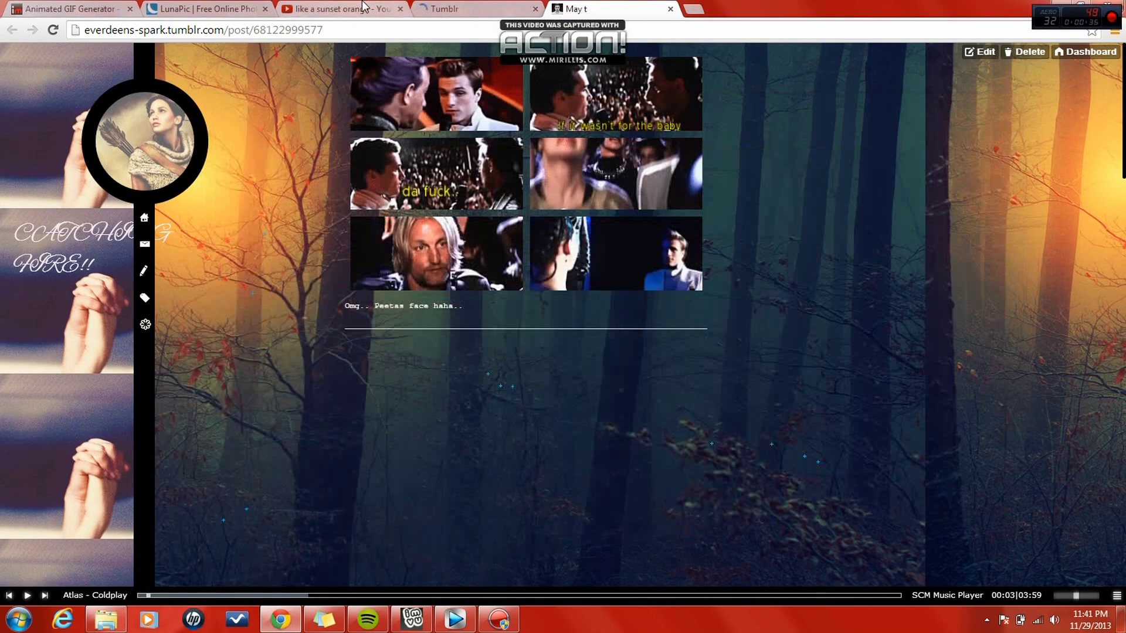
left_click(348, 9)
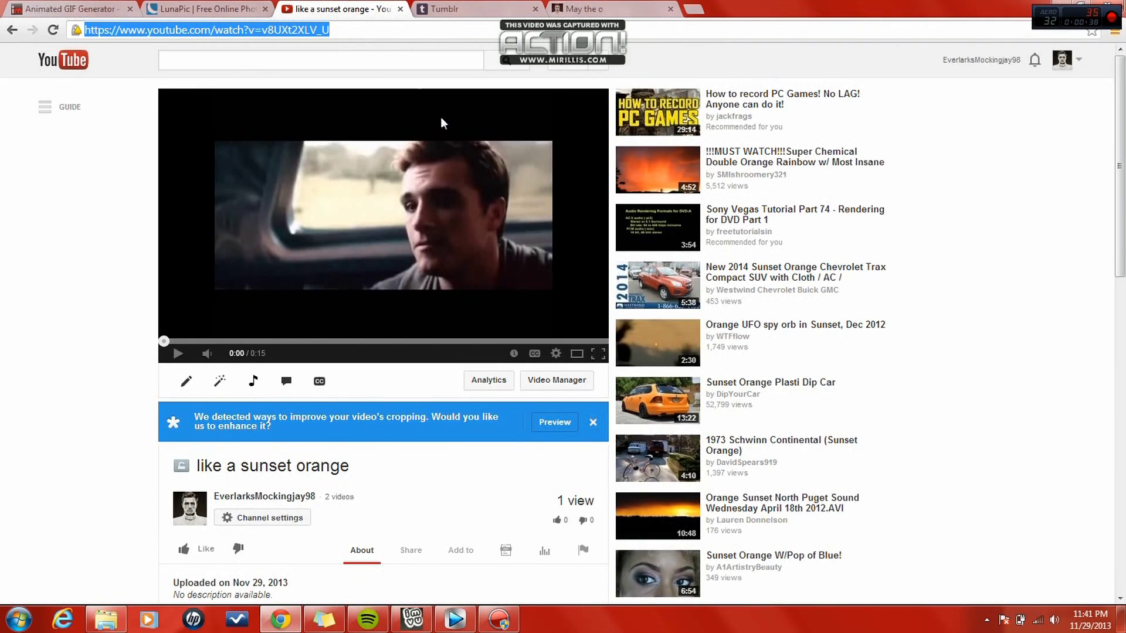
Copy the 'like a sunset orange' YouTube URL from the address bar.
right_click(257, 35)
left_click(283, 82)
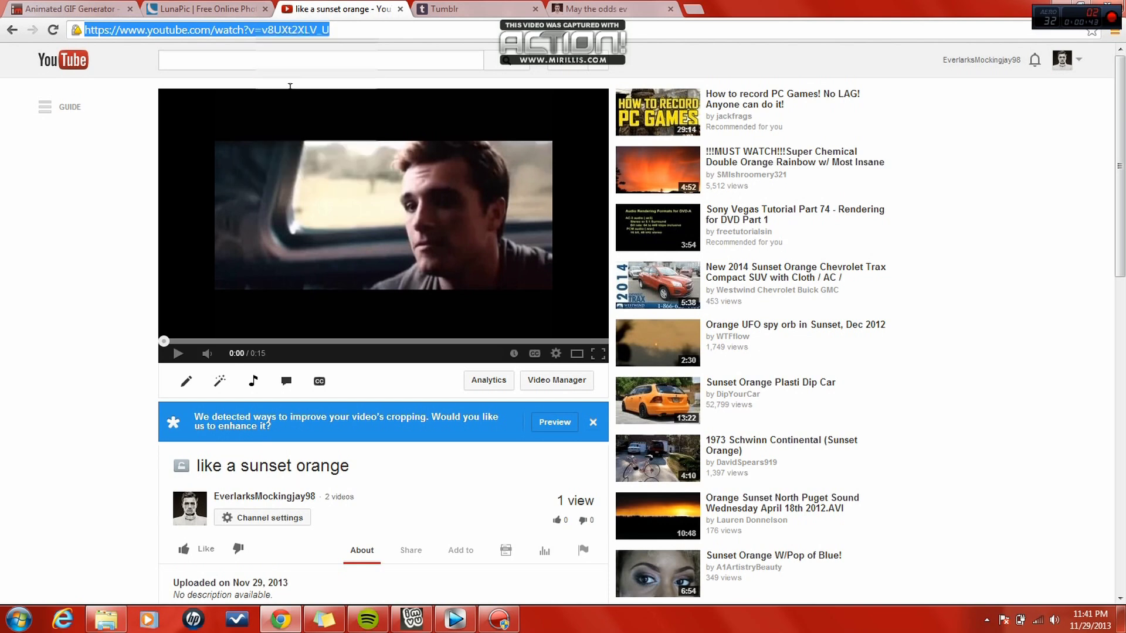
left_click(114, 7)
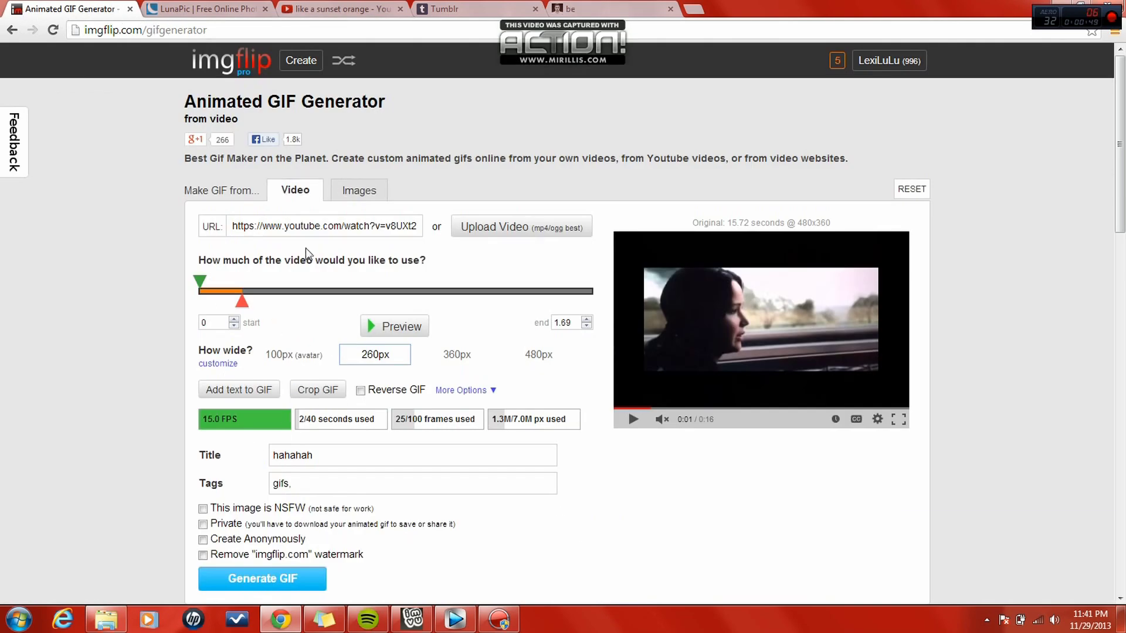
Paste the YouTube link into imgflip and drag the end marker to 1.94 seconds.
key("ctrl+v")
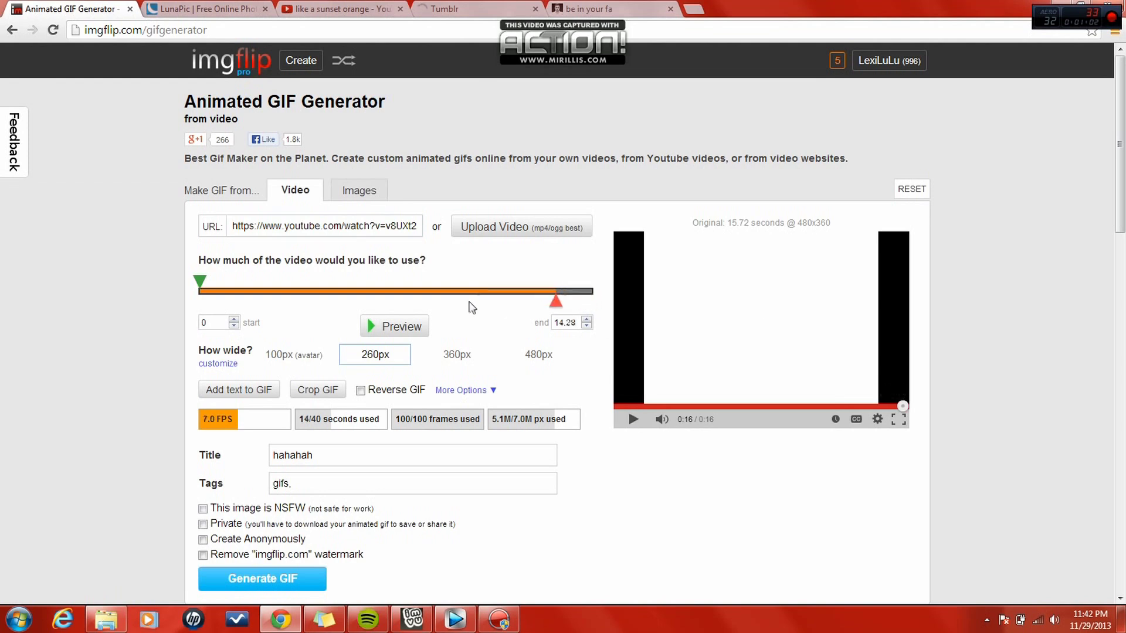
left_click_drag(471, 306, 165, 317)
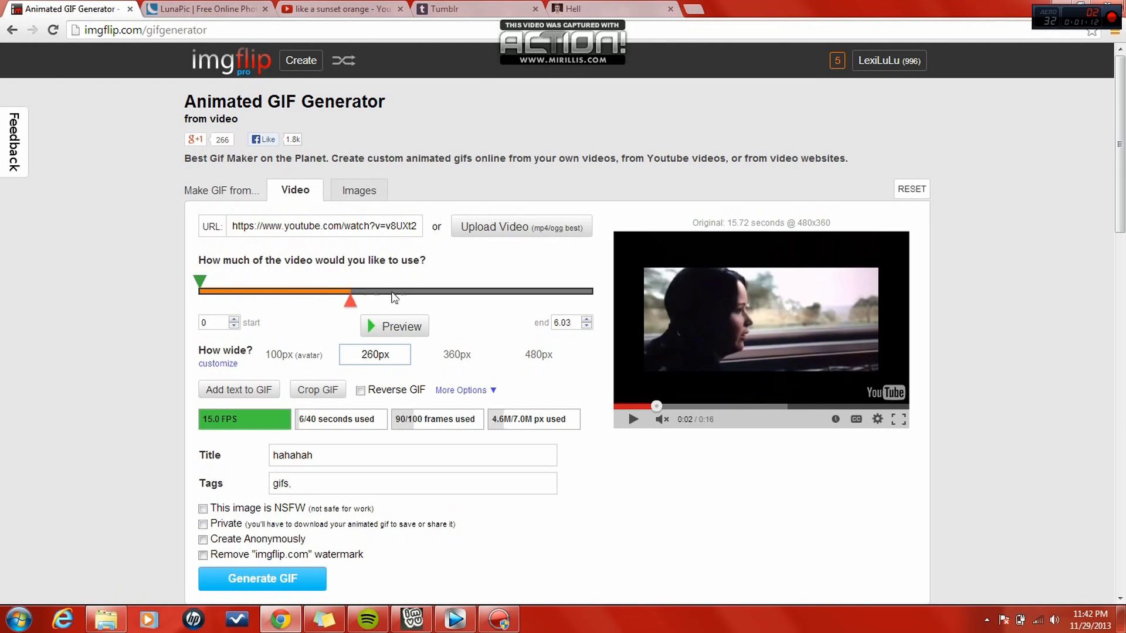
left_click_drag(377, 298, 277, 301)
left_click_drag(457, 289, 512, 290)
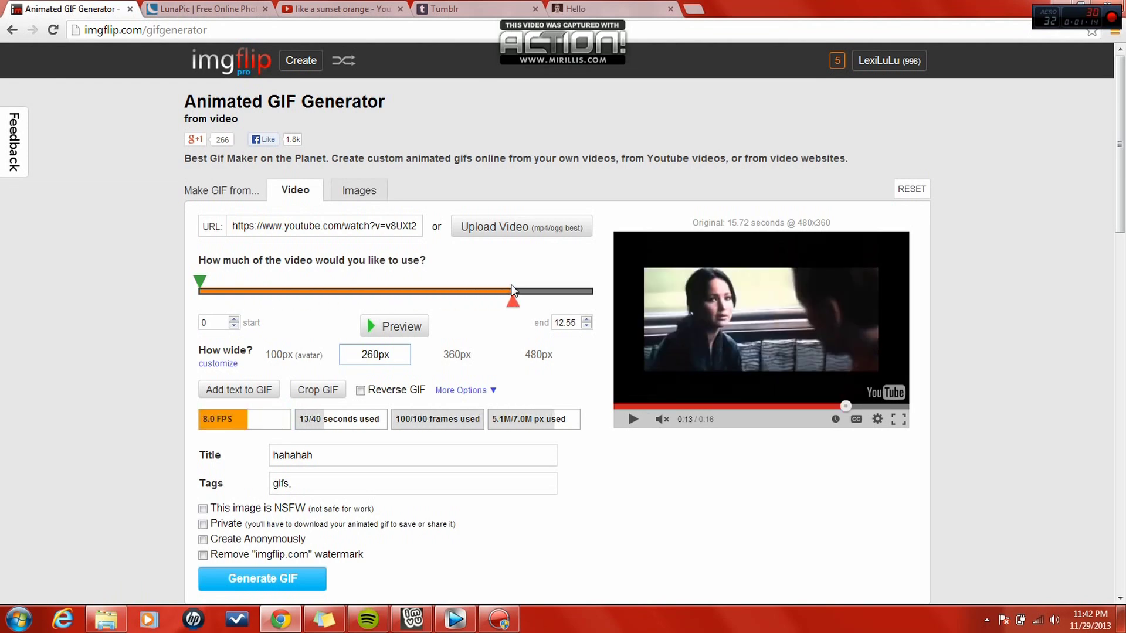
left_click_drag(381, 305, 242, 298)
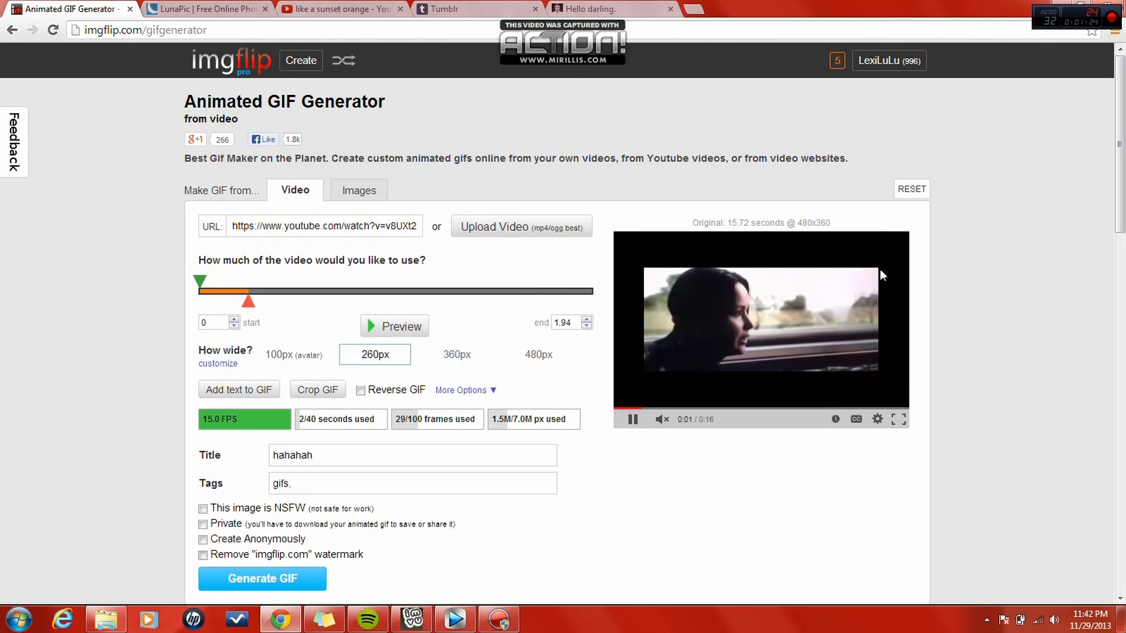
Generate the 1.94-second GIF and download it as 54ew6.gif.
left_click(244, 581)
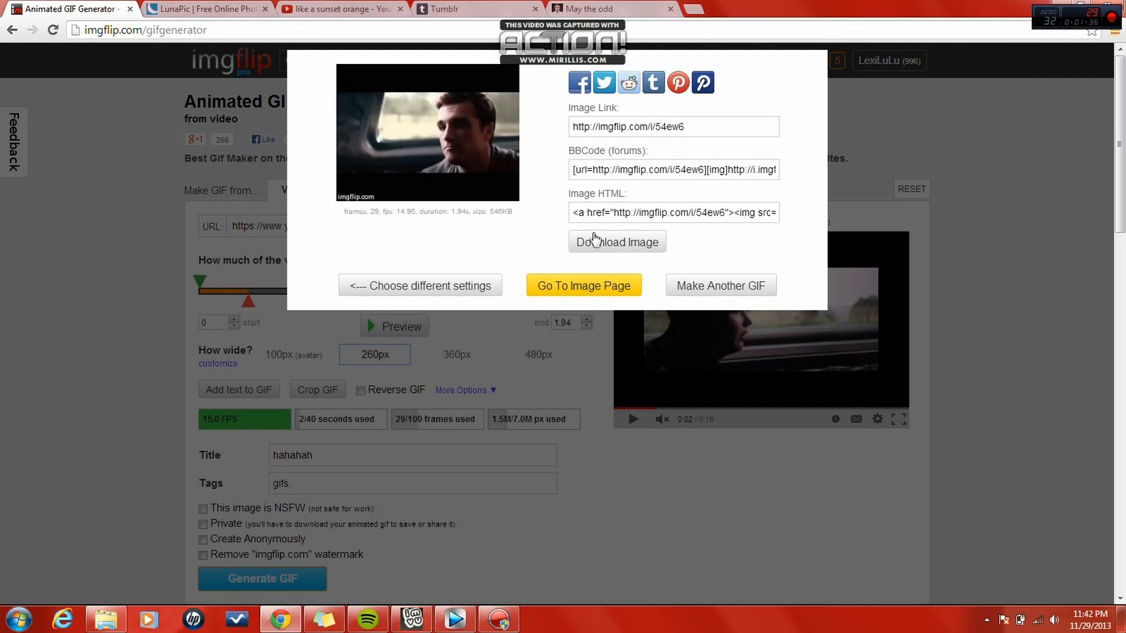
left_click(597, 243)
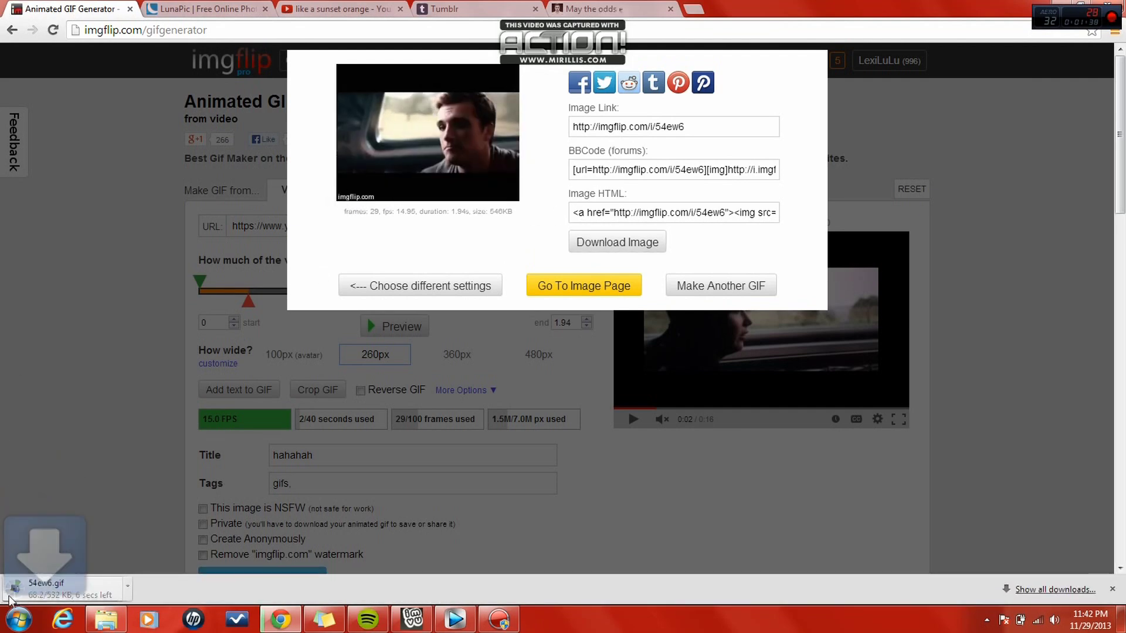
left_click(167, 7)
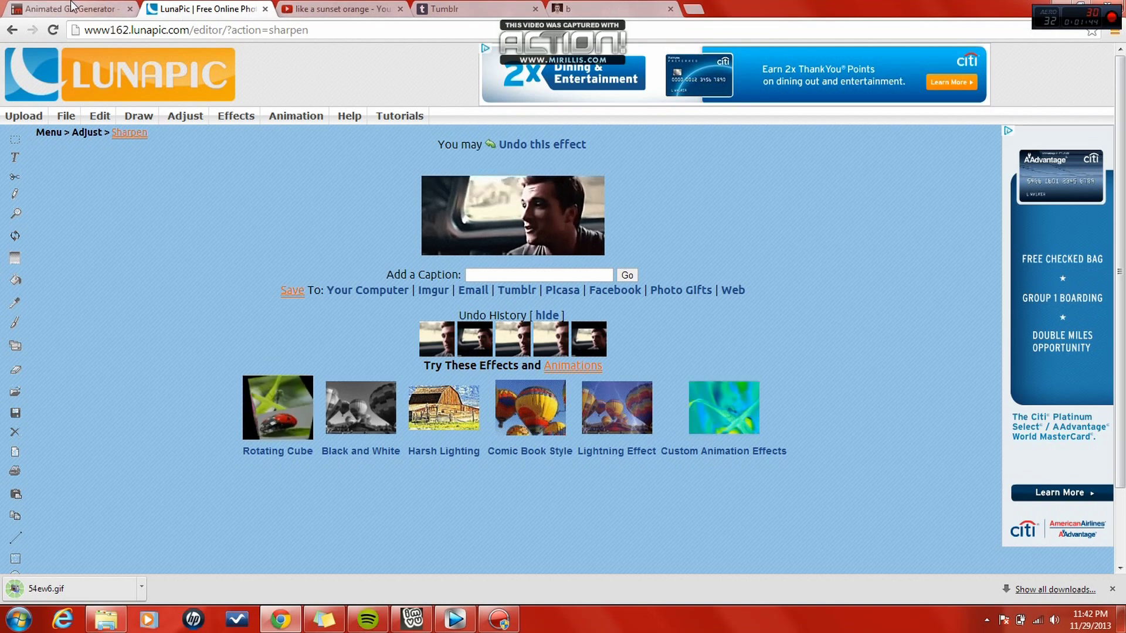
Upload 54ew6.gif from the Downloads folder through LunaPic's Upload and Browse.
key("ctrl+shift+Tab")
left_click(220, 9)
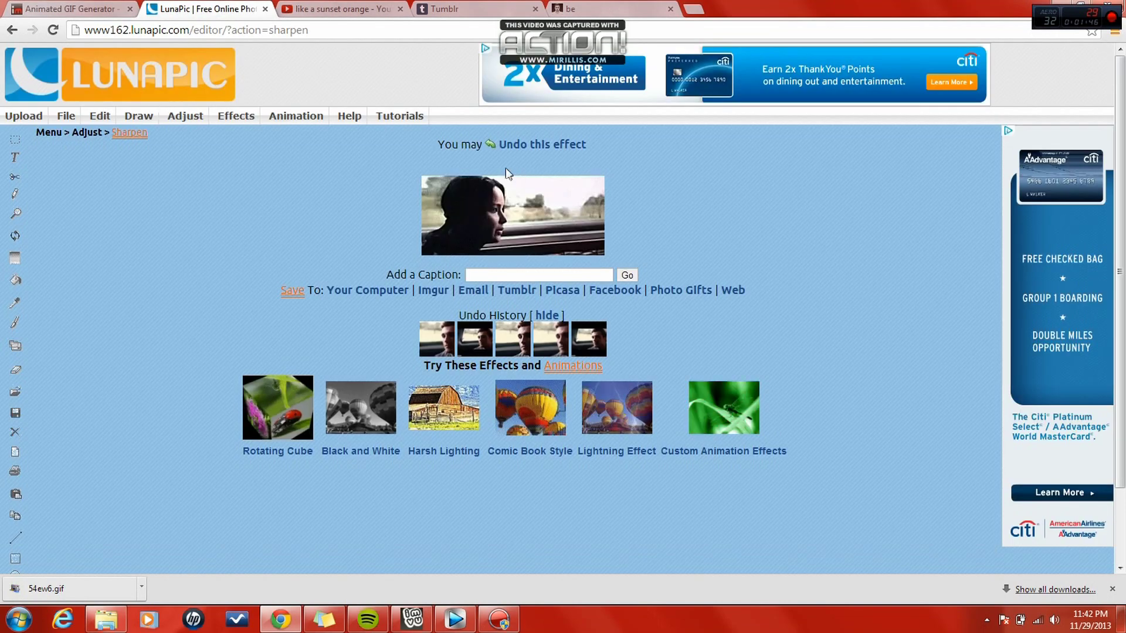
left_click(40, 115)
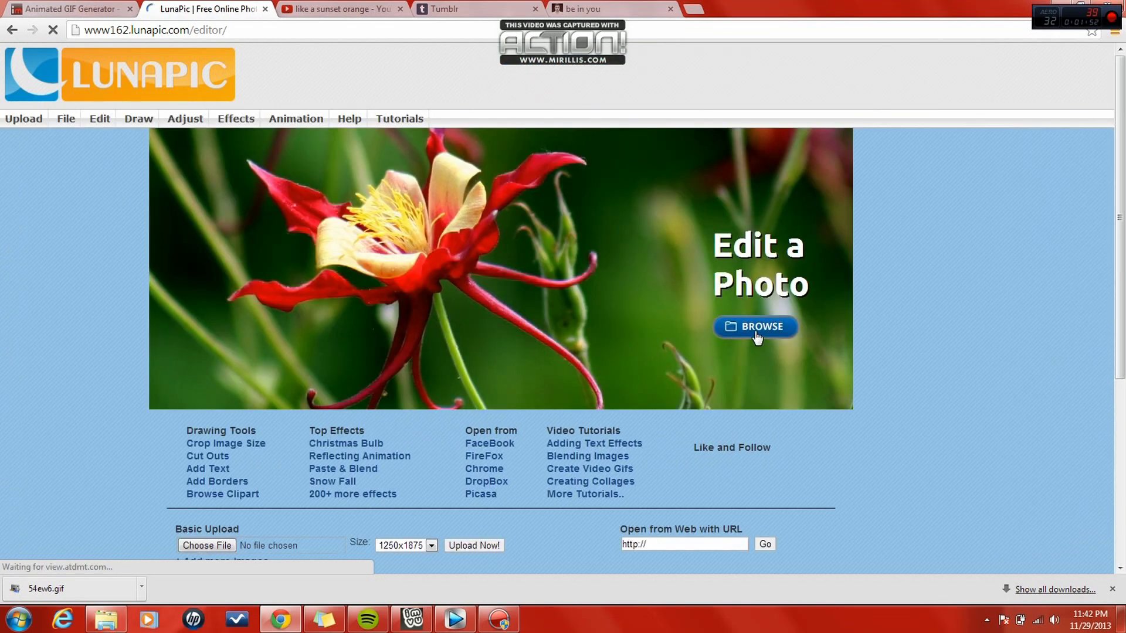
left_click(755, 328)
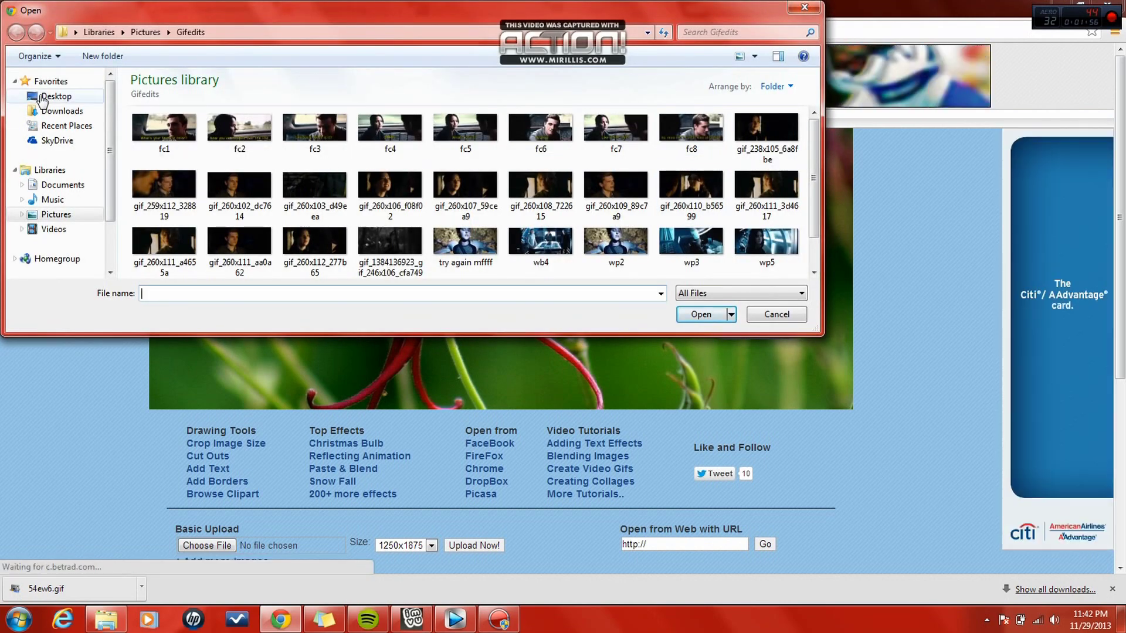
left_click(54, 110)
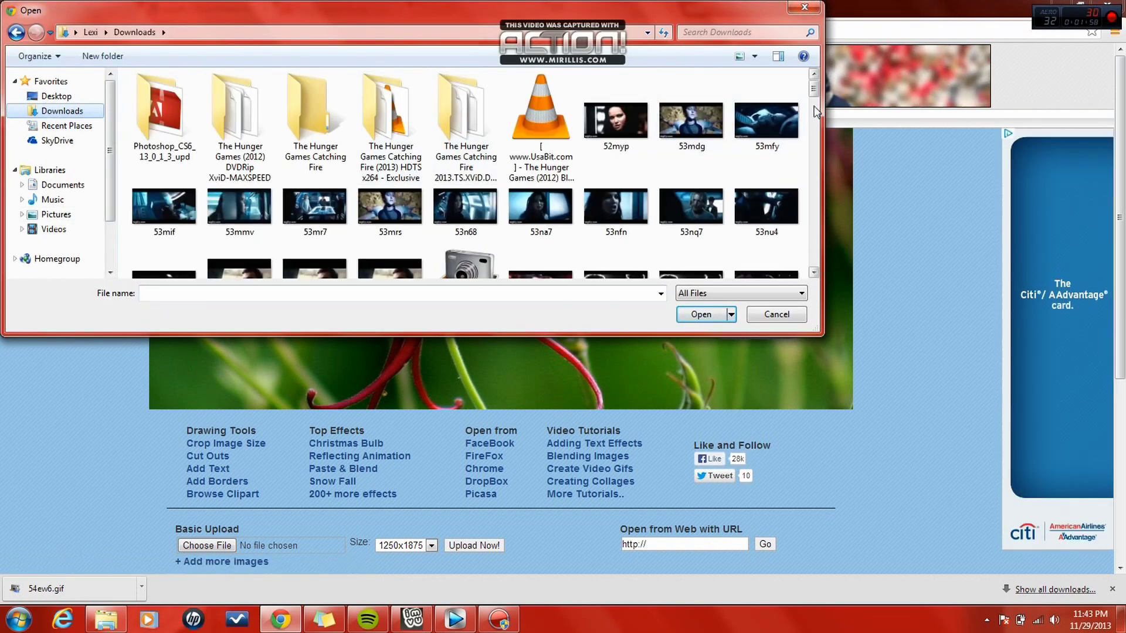
scroll(815, 96, "down", 1)
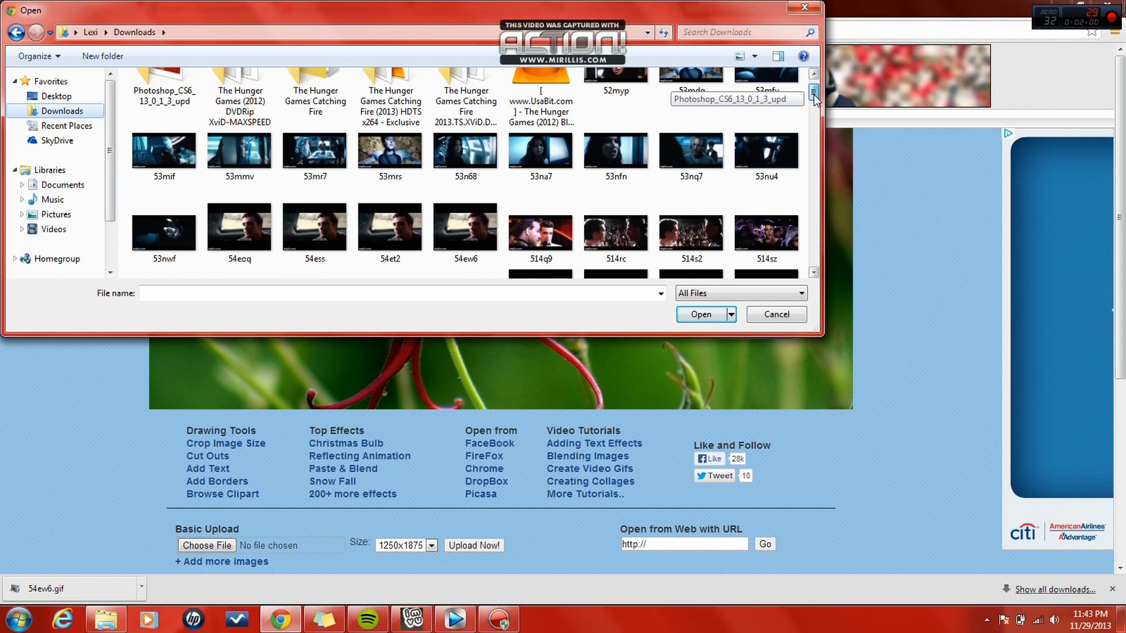
double_click(466, 234)
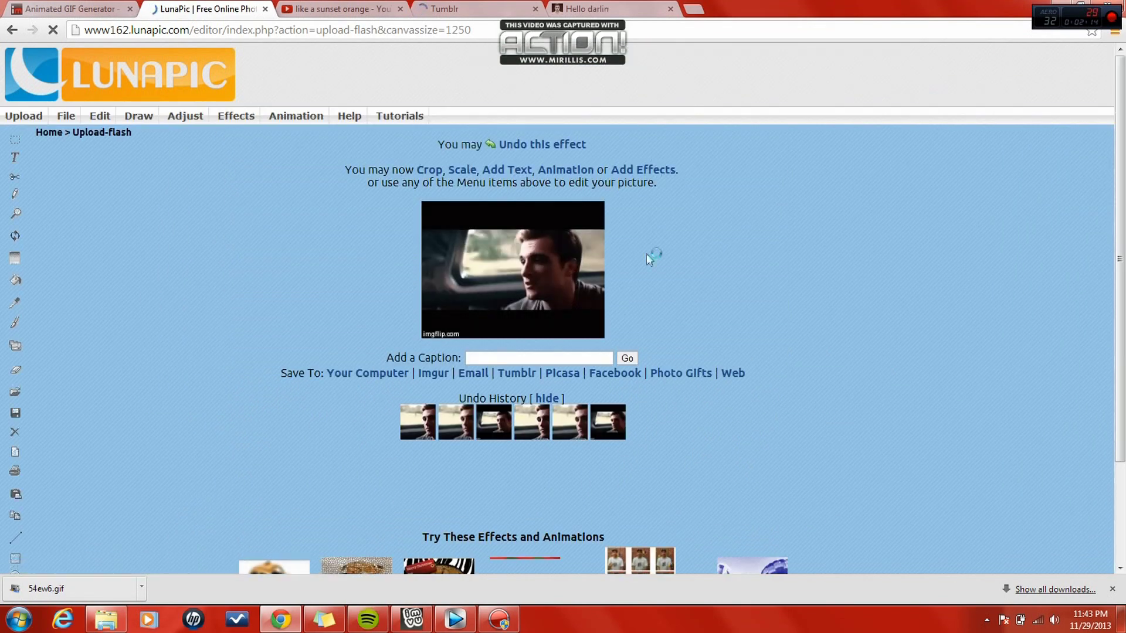
Simple-crop the GIF to a 260 by 113 area, removing the black bars.
left_click(428, 173)
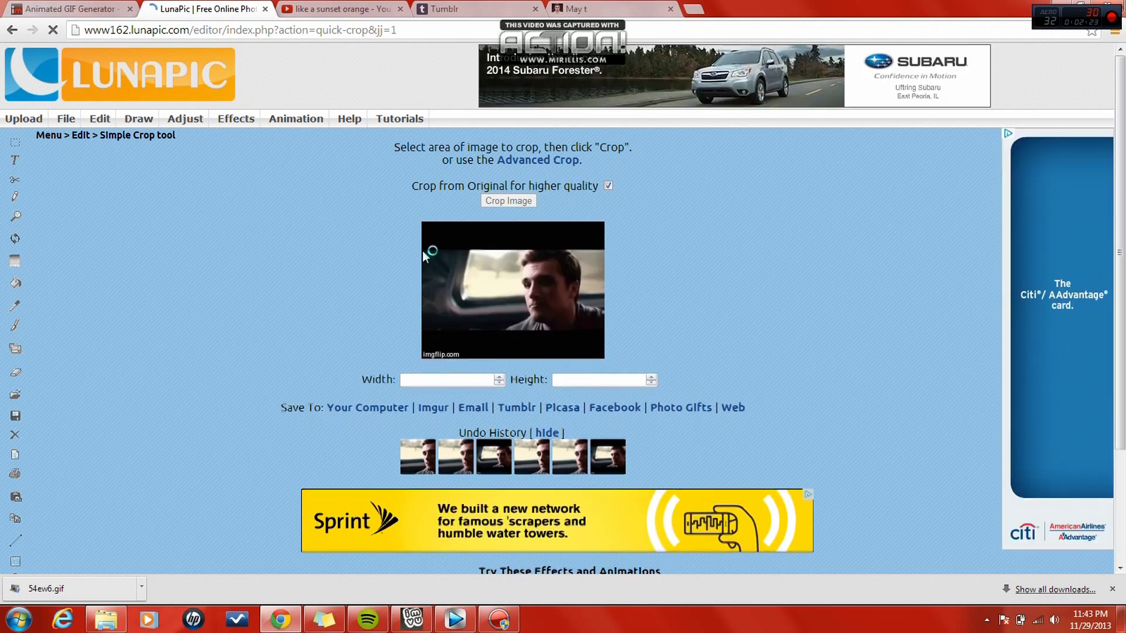
left_click_drag(421, 250, 608, 331)
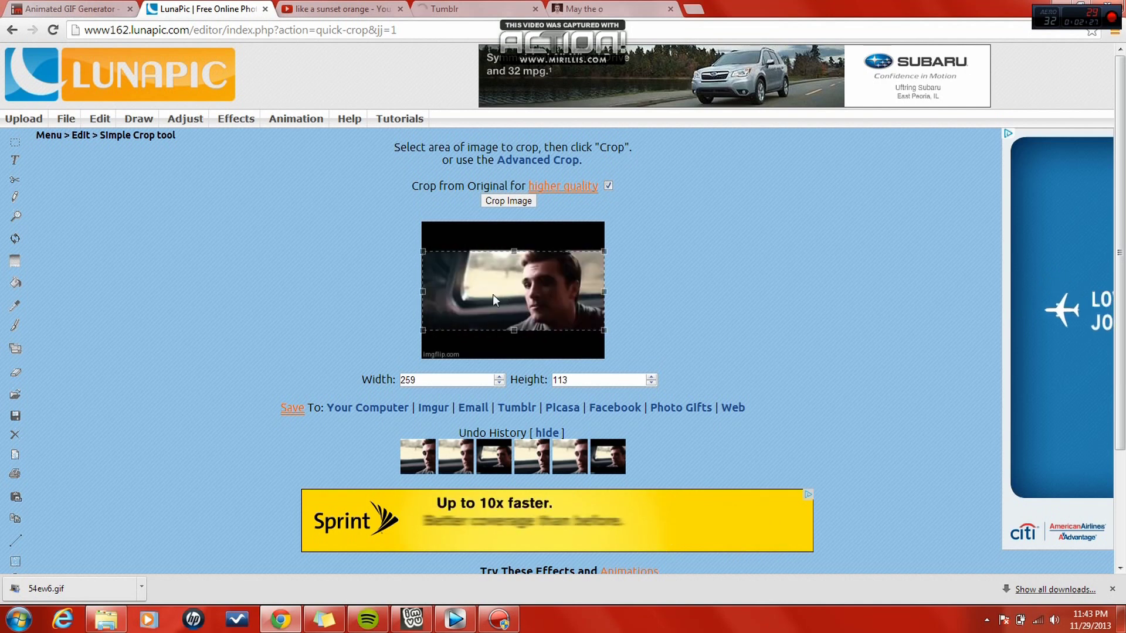
left_click_drag(425, 291, 423, 291)
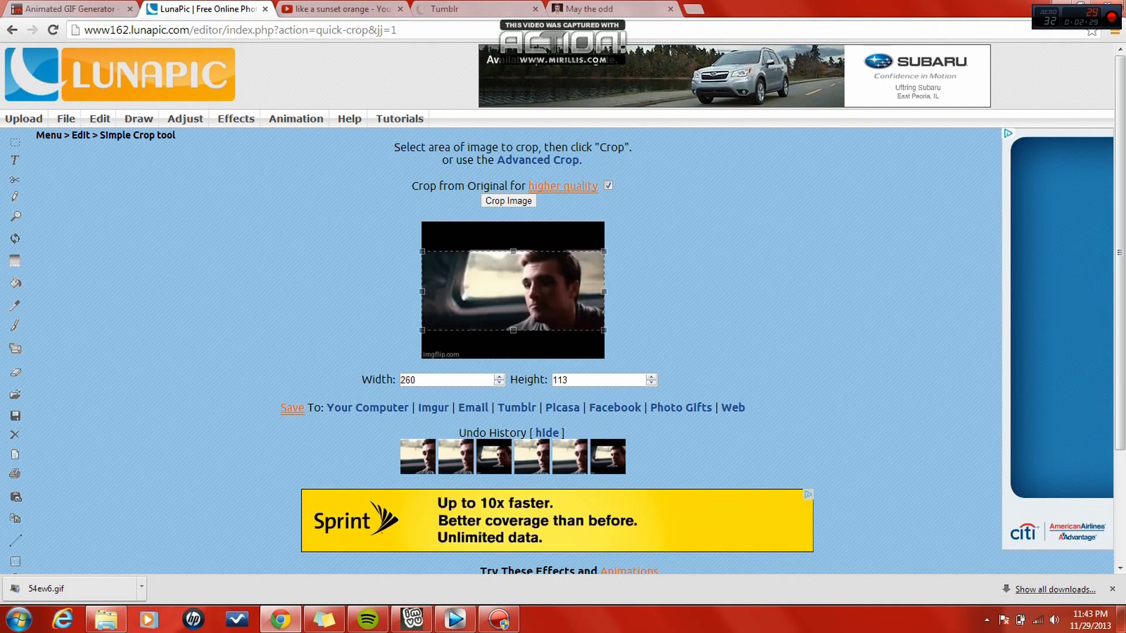
left_click(509, 201)
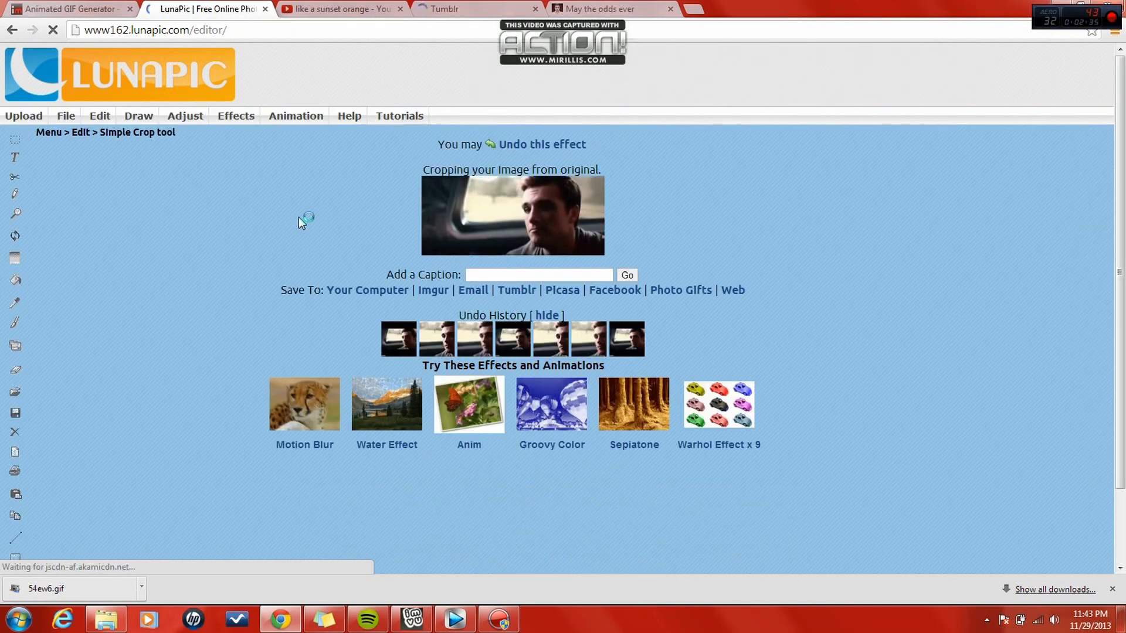
Apply Adjust > Sharpen to the cropped GIF and save it as tester3.gif.
left_click(187, 115)
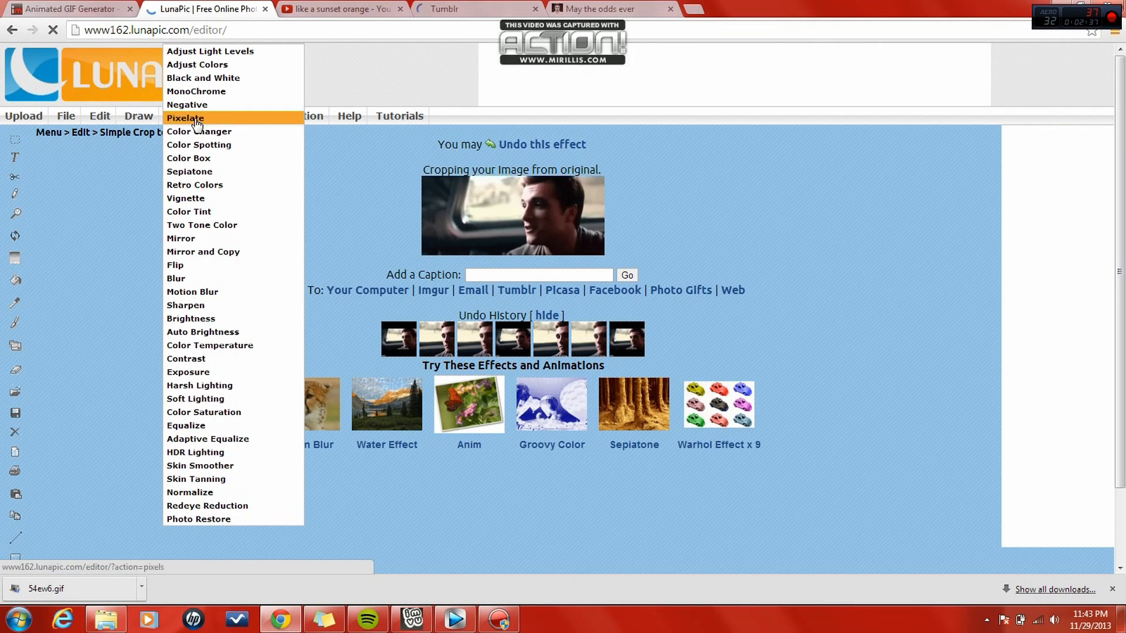
left_click(194, 313)
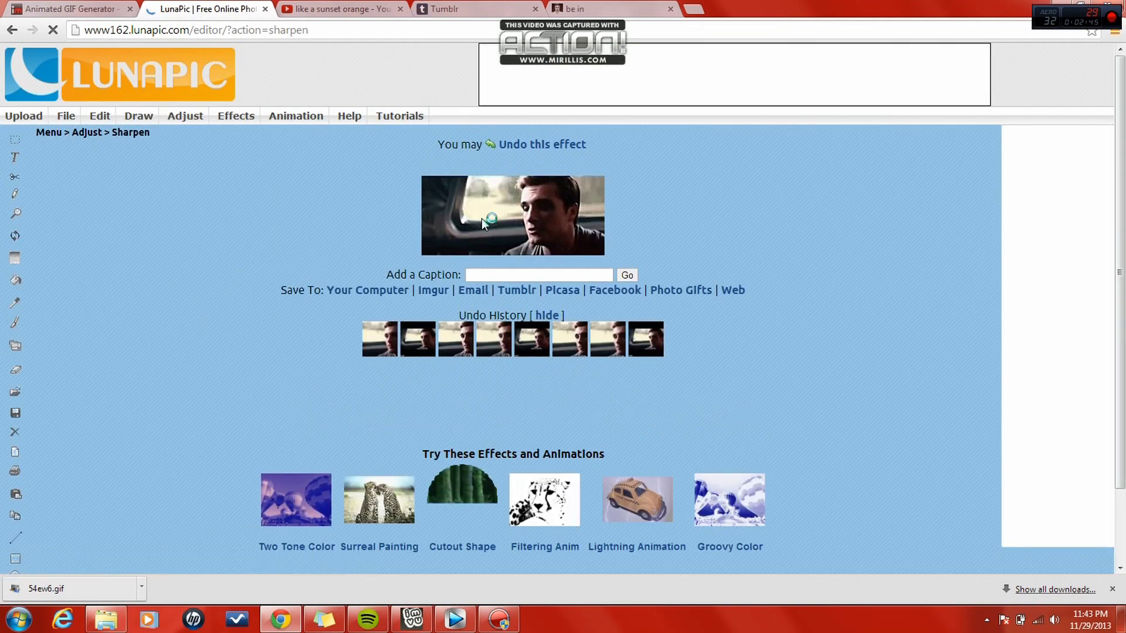
right_click(481, 221)
left_click(502, 230)
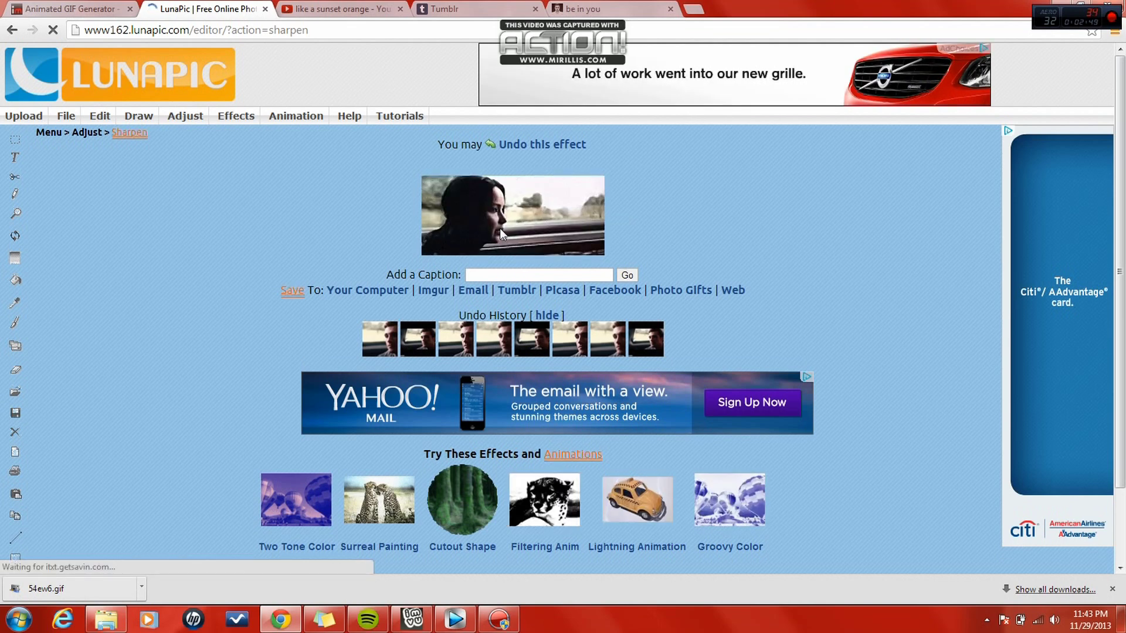
type("test")
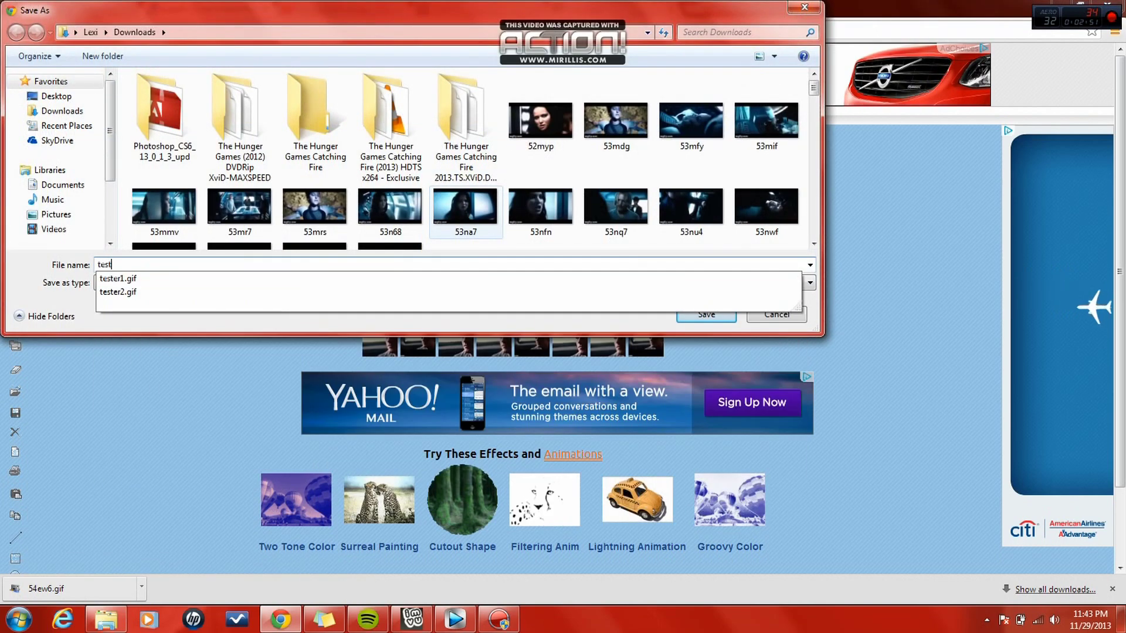
type("er3")
key("Return")
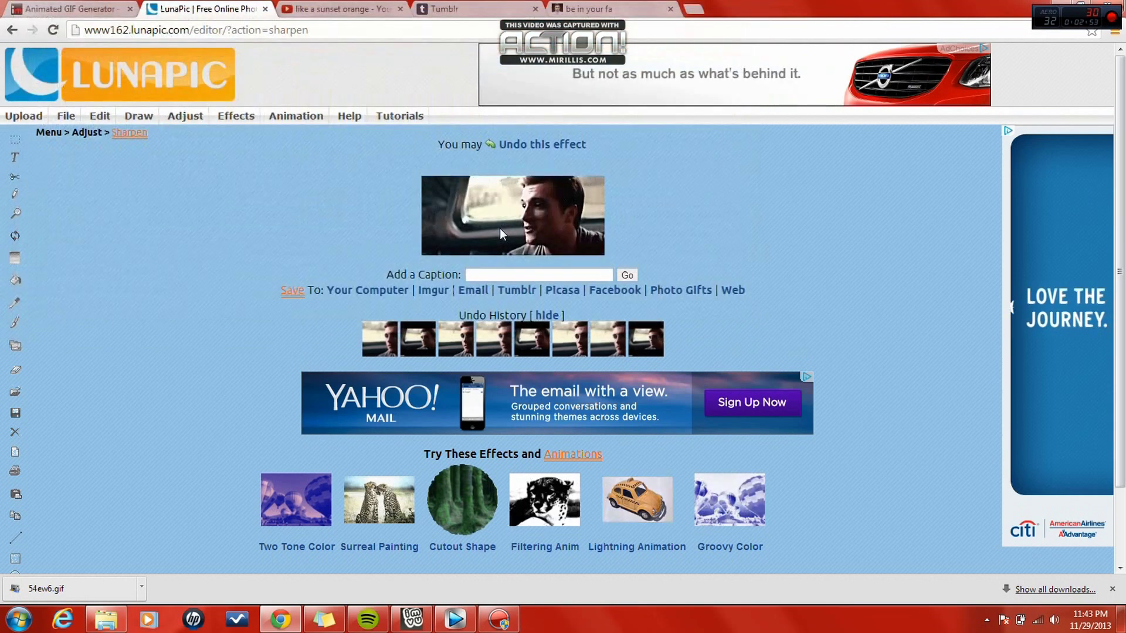
left_click(14, 160)
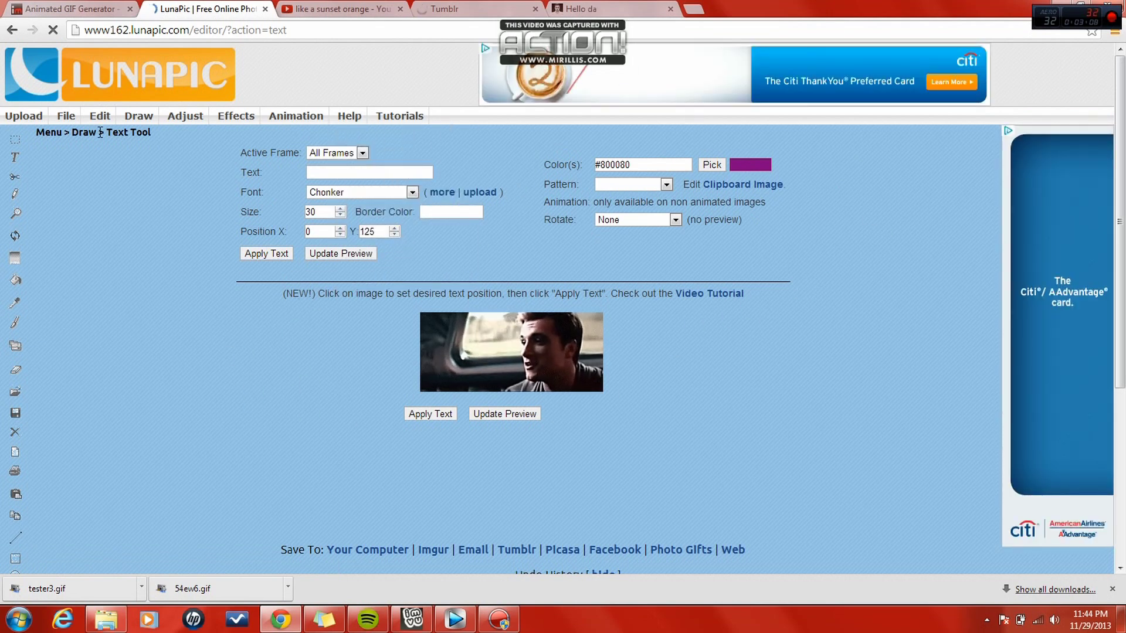
Cycle through the imgflip, LunaPic and YouTube tabs to reach the Tumblr dashboard.
left_click(65, 9)
left_click(193, 8)
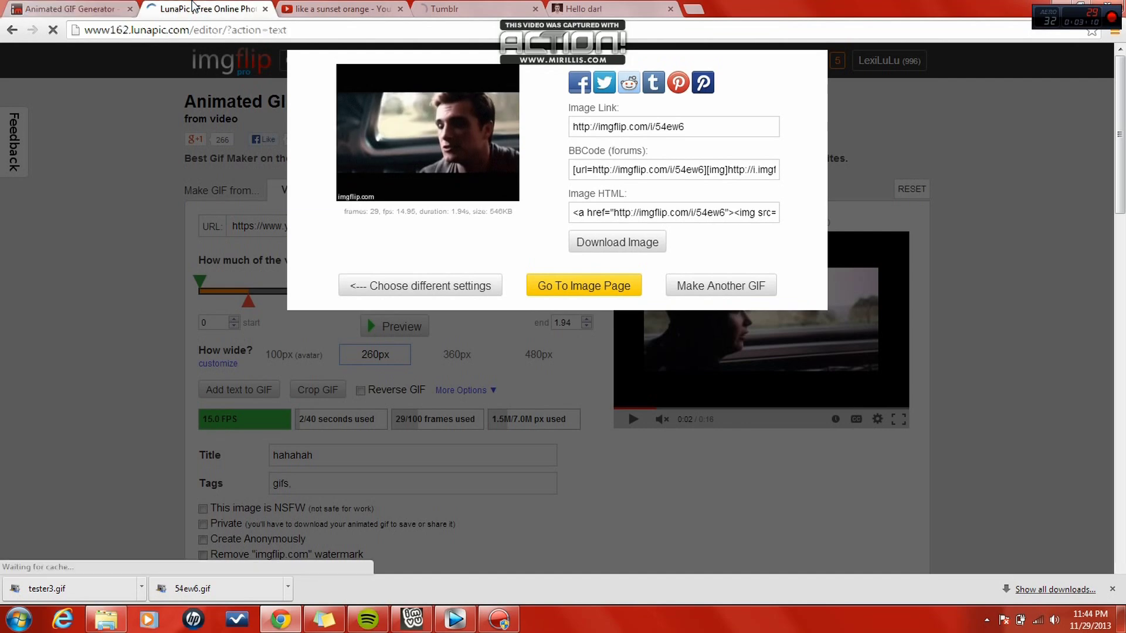
left_click(339, 9)
left_click(449, 7)
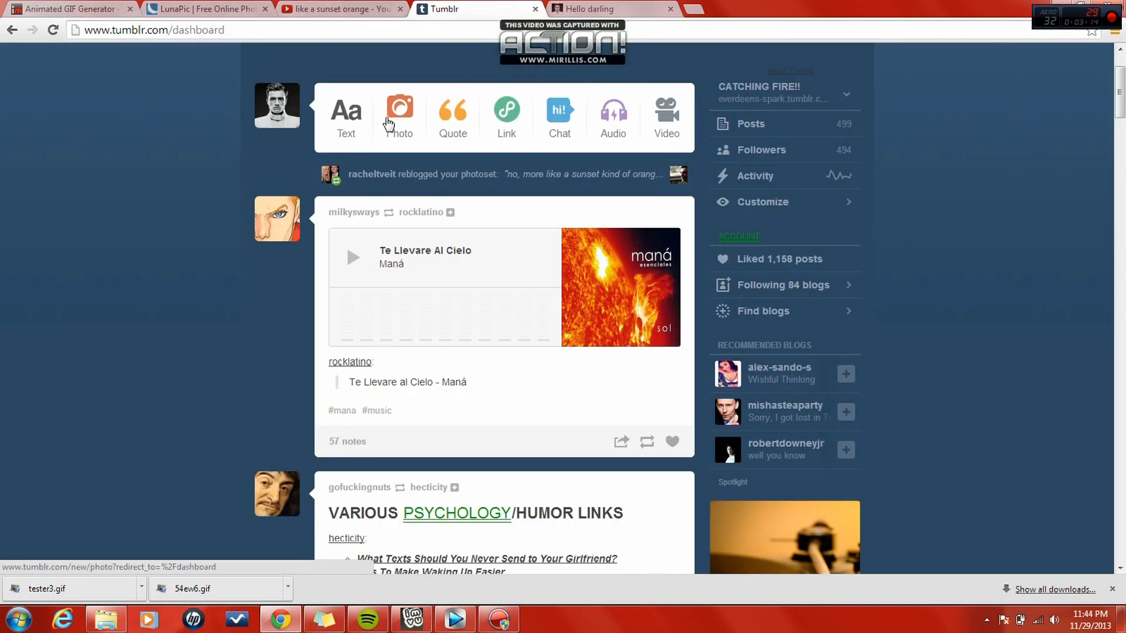
Create a Tumblr photo post with the tester3 and tester2 GIFs from Downloads.
left_click(390, 124)
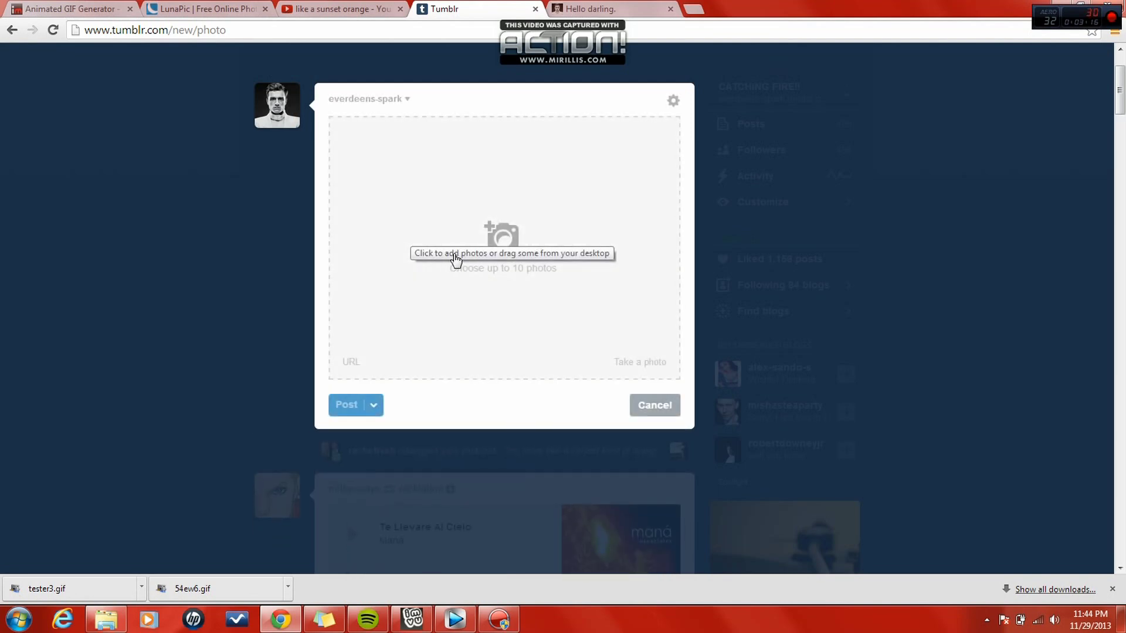
left_click(454, 255)
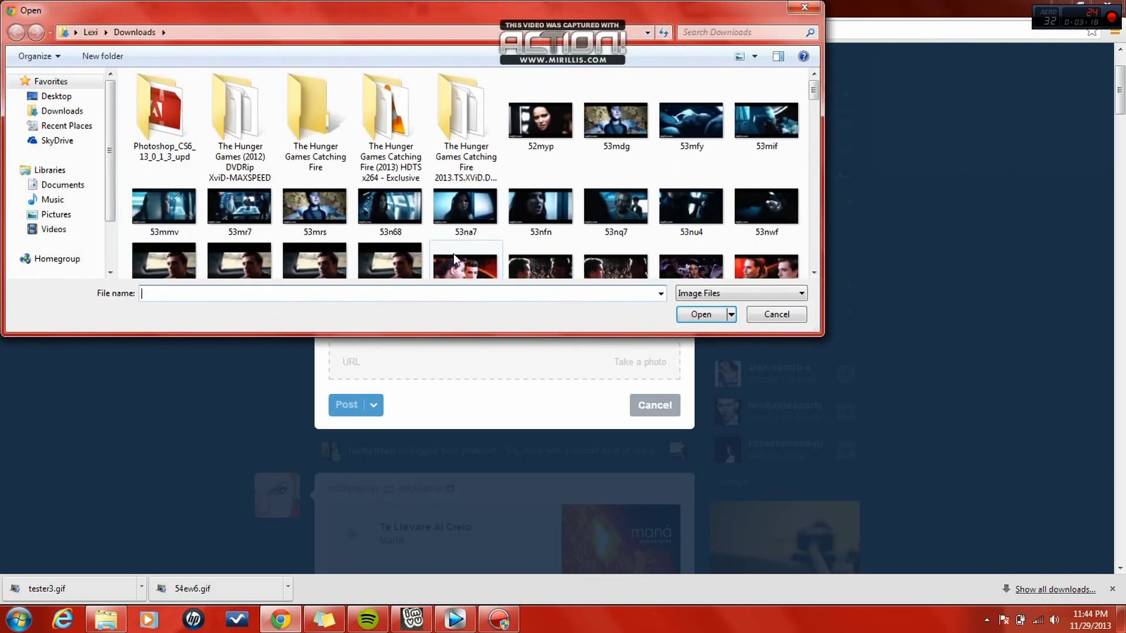
left_click(732, 34)
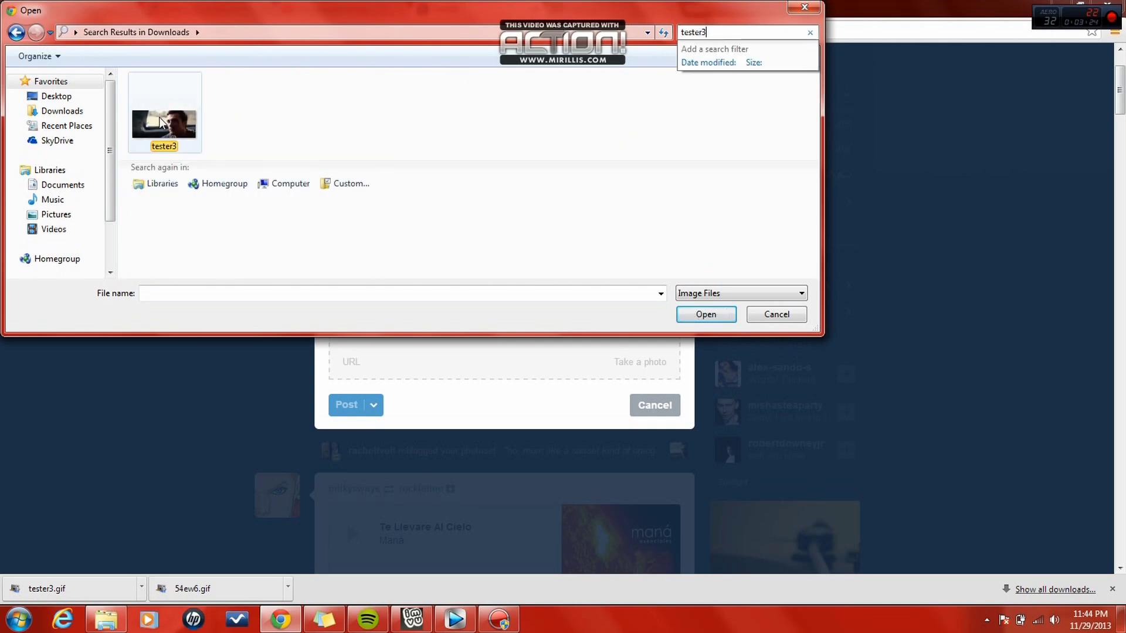
double_click(160, 116)
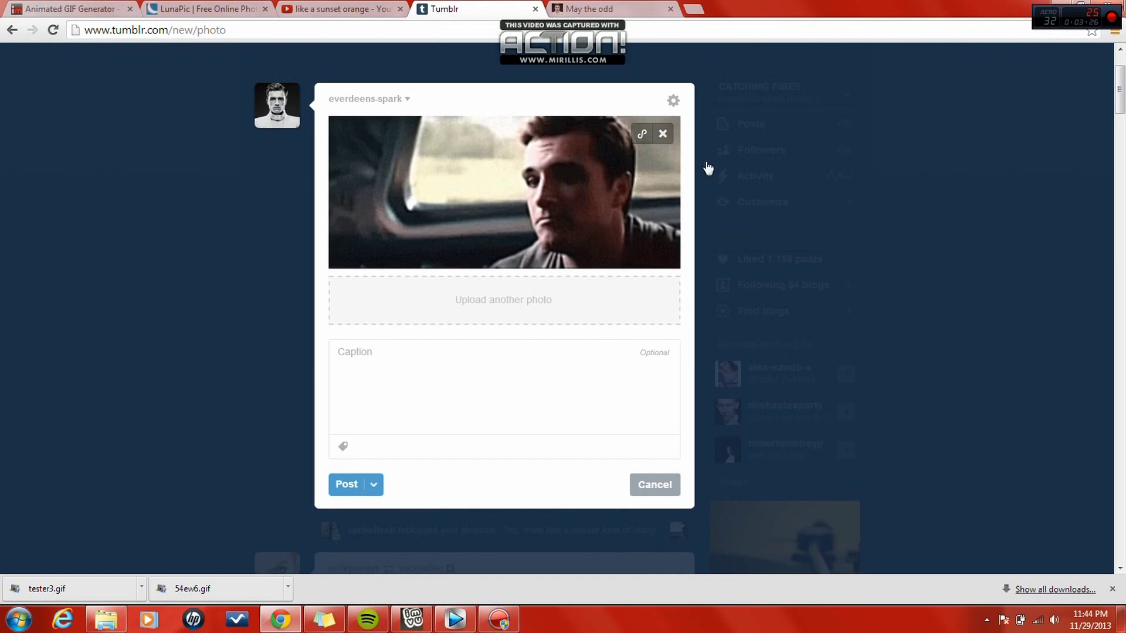
left_click(446, 319)
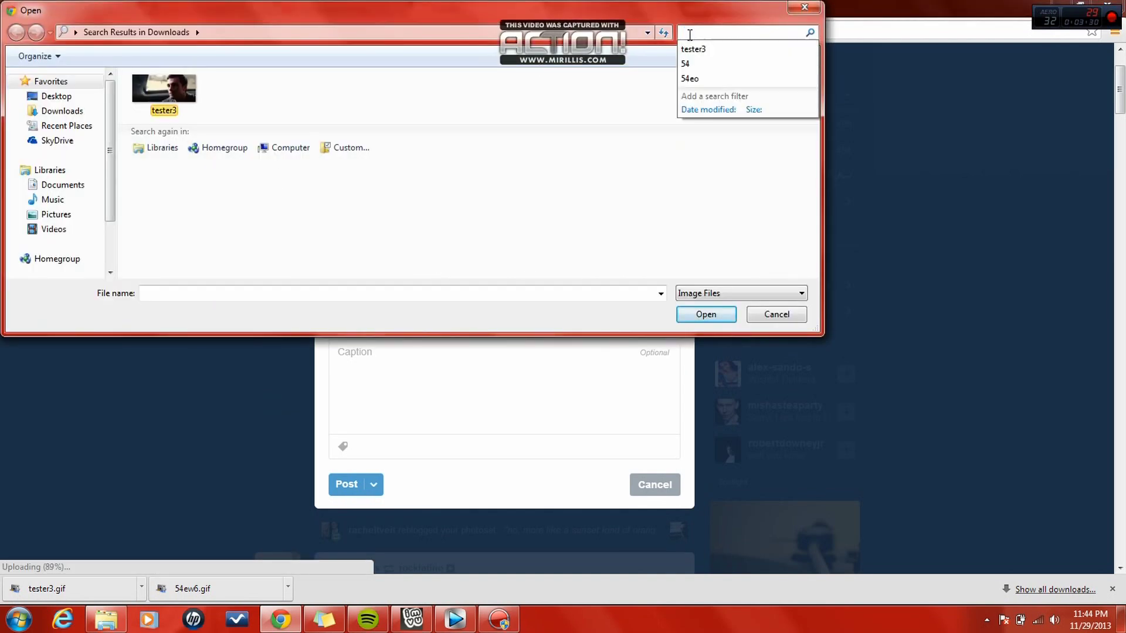
type("tester")
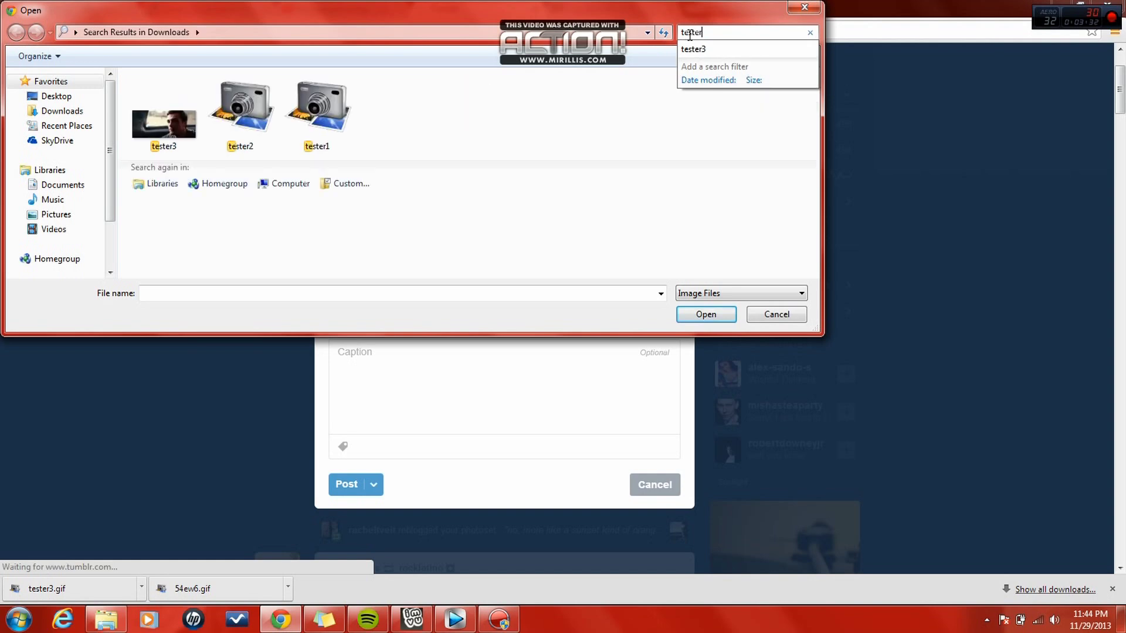
type("2")
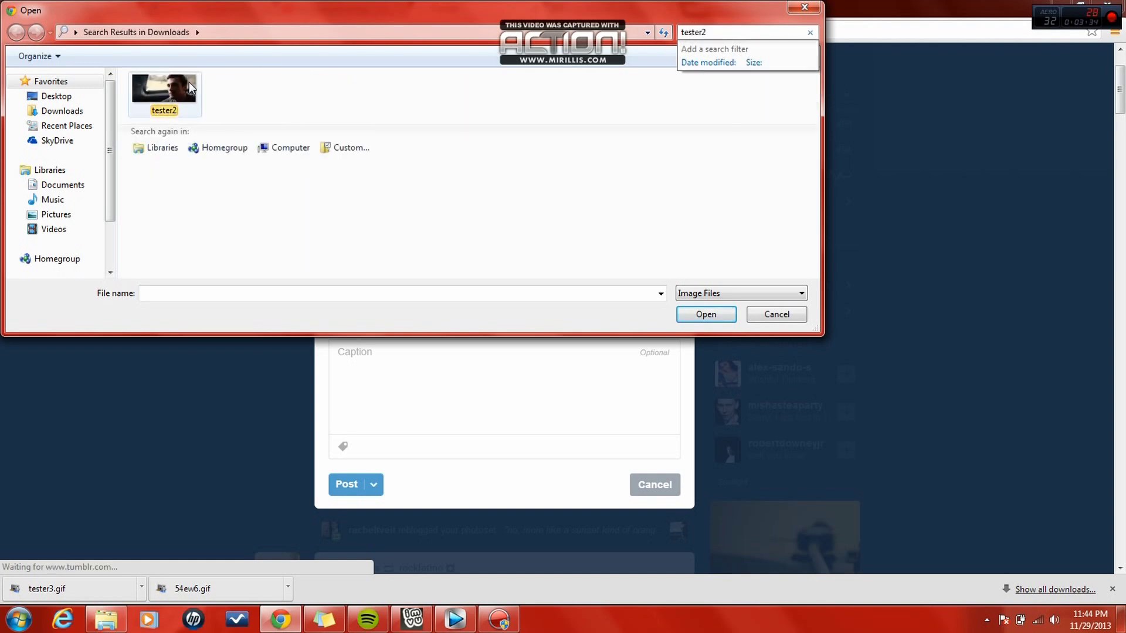
double_click(189, 82)
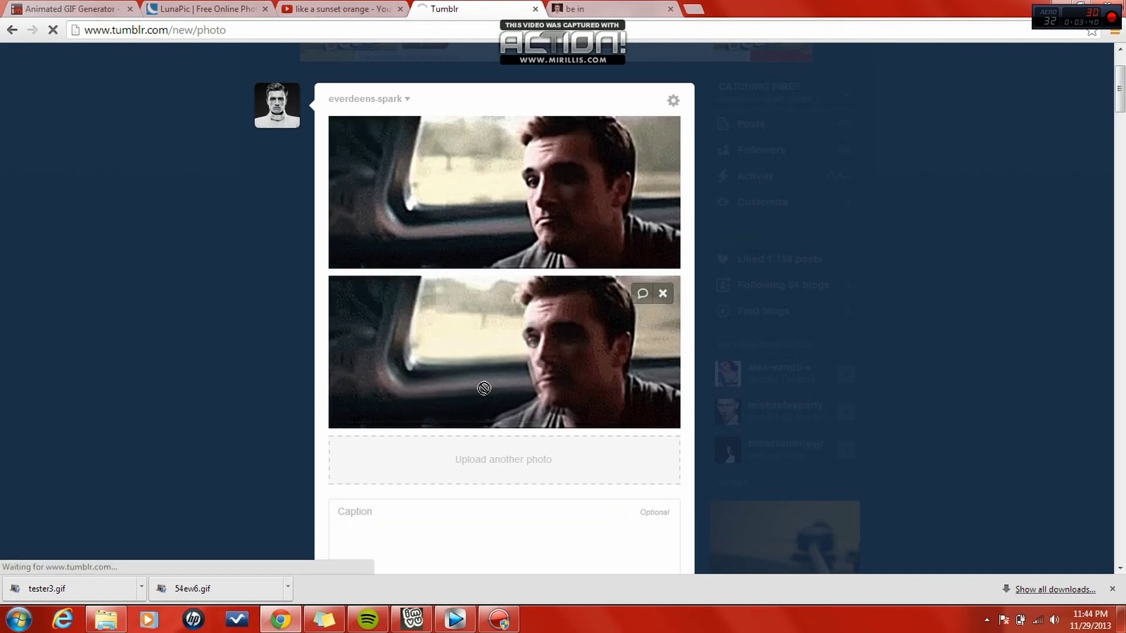
Drag the second GIF beside the first so both share one photoset row.
left_click_drag(483, 388, 478, 407)
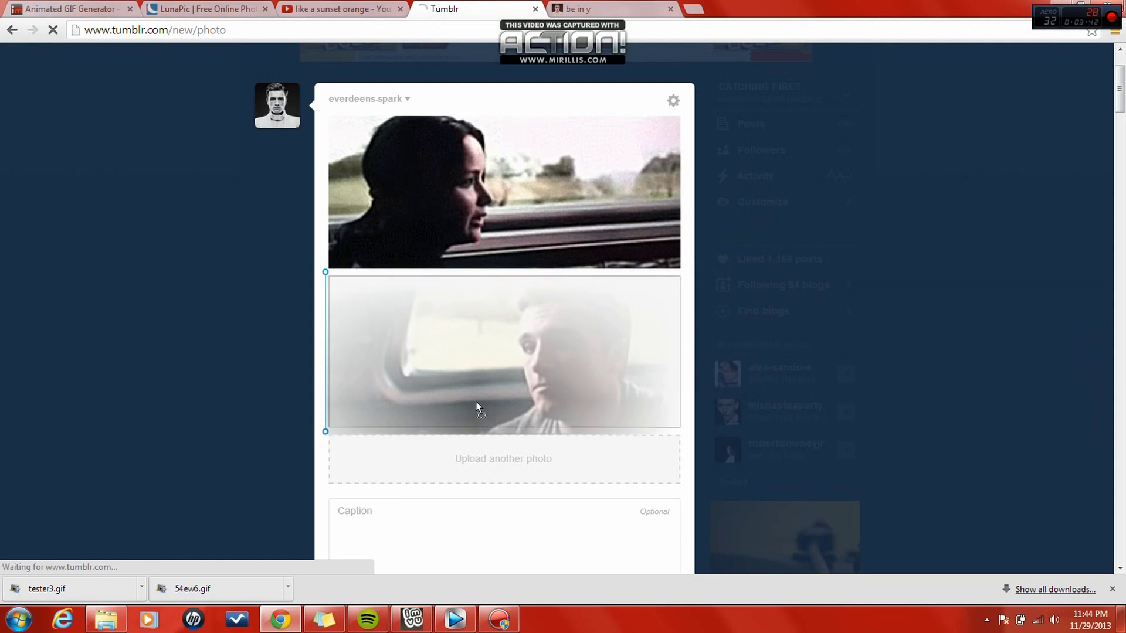
mouse_move(478, 407)
left_mouse_down()
mouse_move(479, 378)
mouse_move(397, 291)
left_mouse_up()
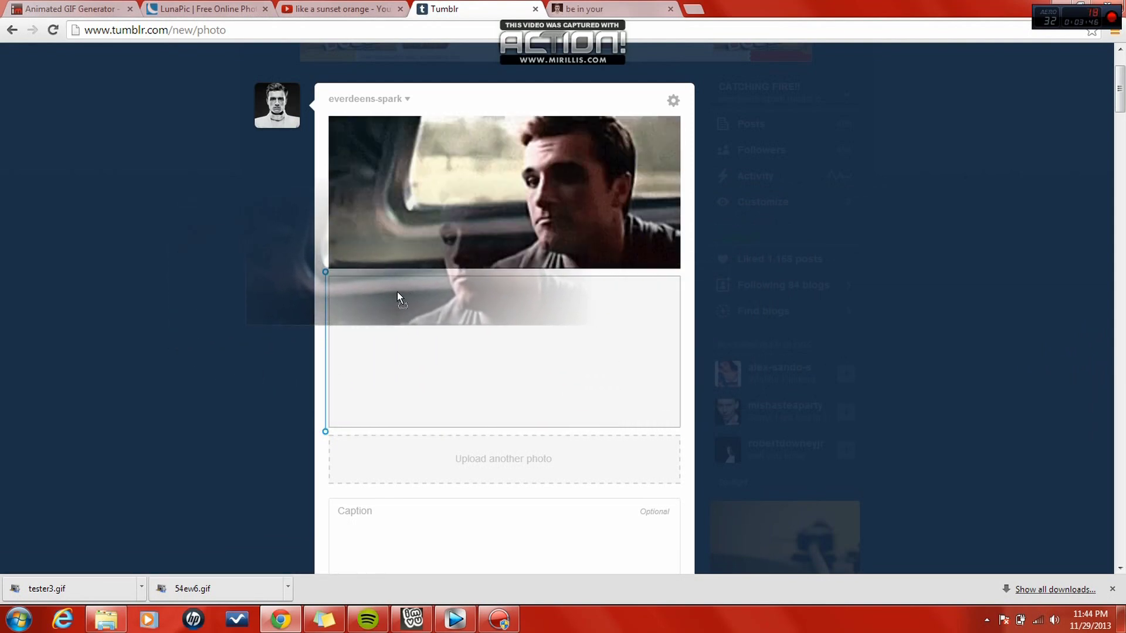
left_click_drag(397, 297, 676, 218)
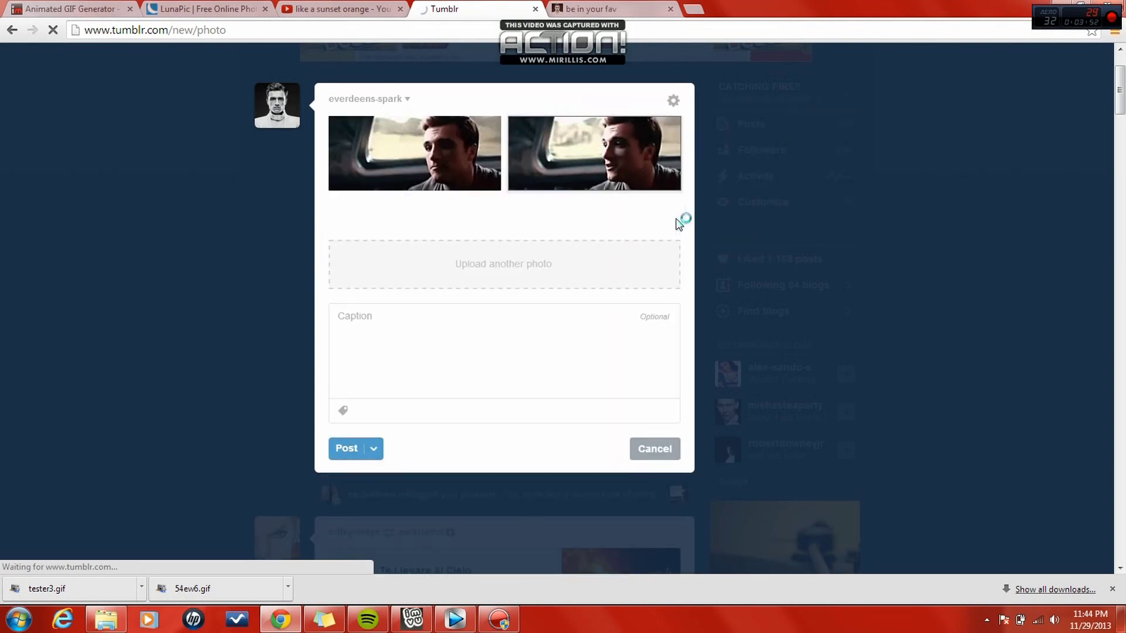